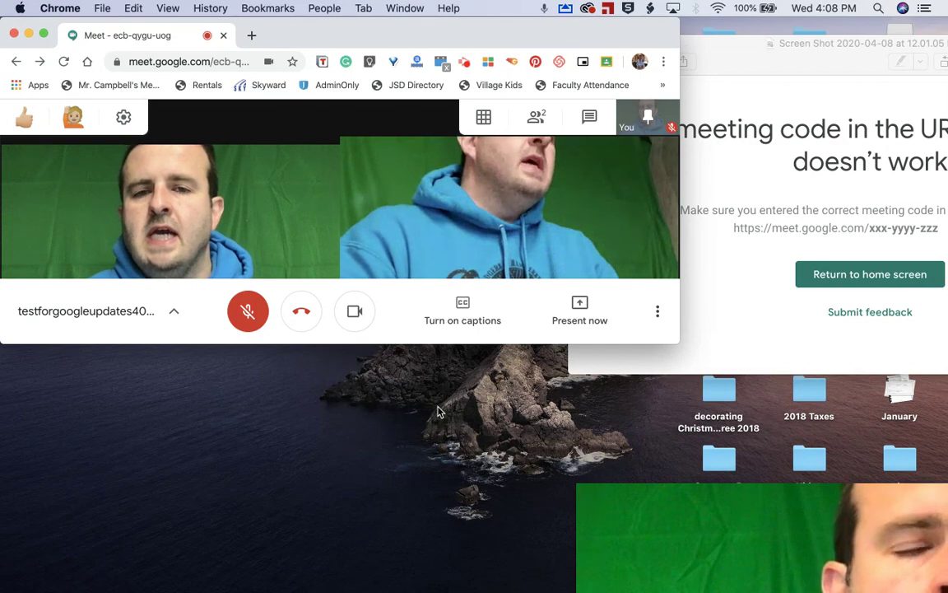
# Bring up the meeting code error screenshot for viewing and move it aside to uncover the Meet window.
pyautogui.click(655, 358)
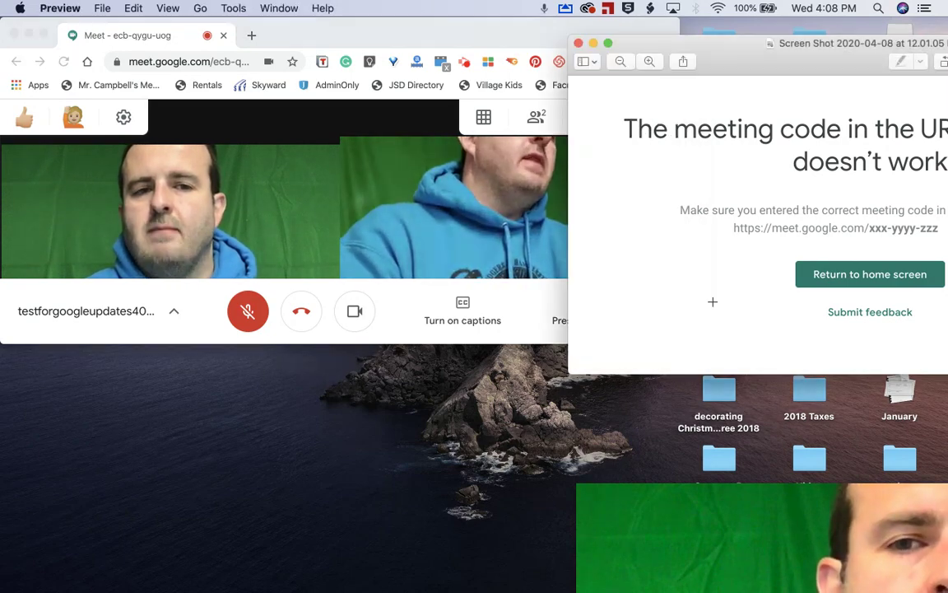
pyautogui.moveTo(815, 66); pyautogui.dragTo(494, 136)
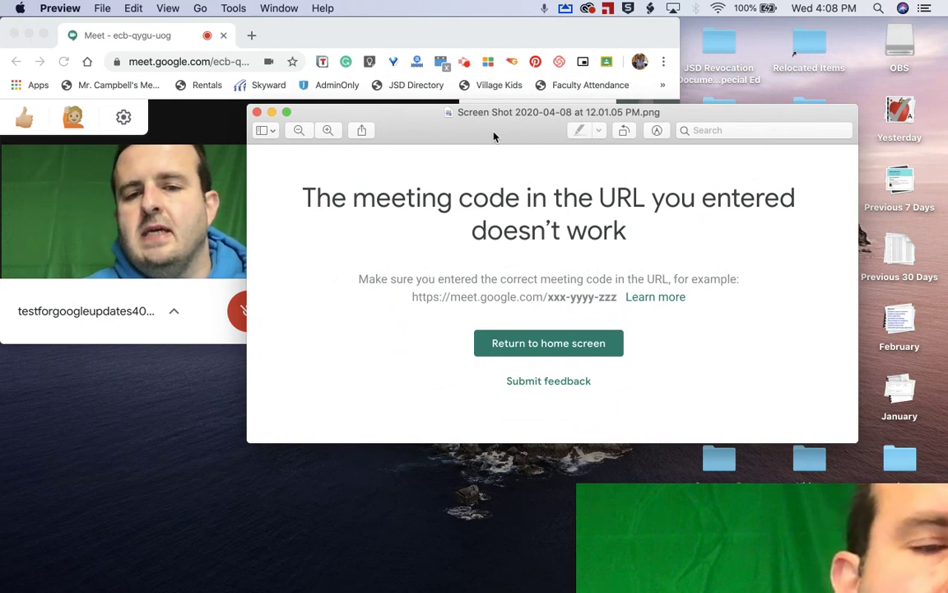
pyautogui.moveTo(494, 137); pyautogui.dragTo(922, 70)
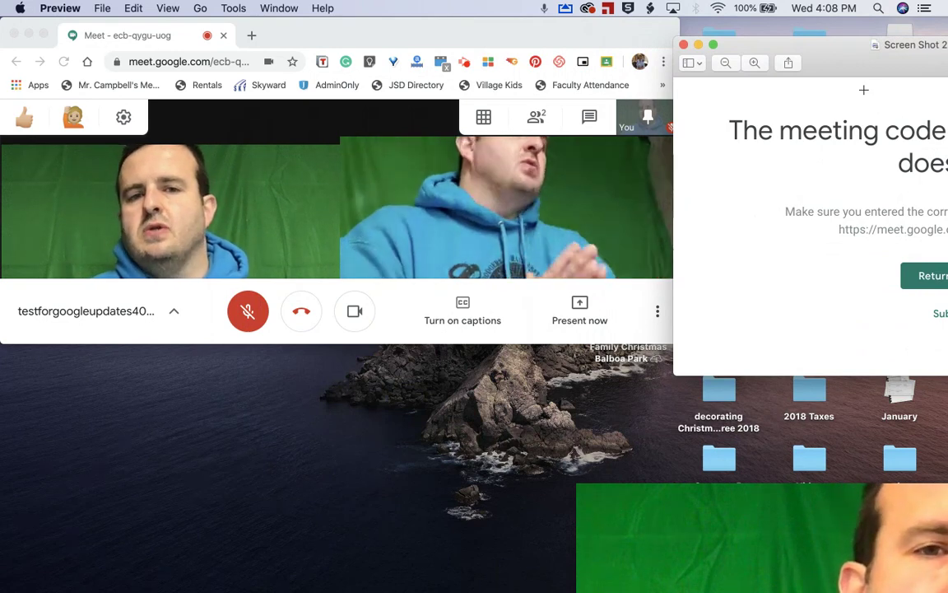
# Remove the other participant from the Google Meet call through the people list and confirm the removal.
pyautogui.click(610, 36)
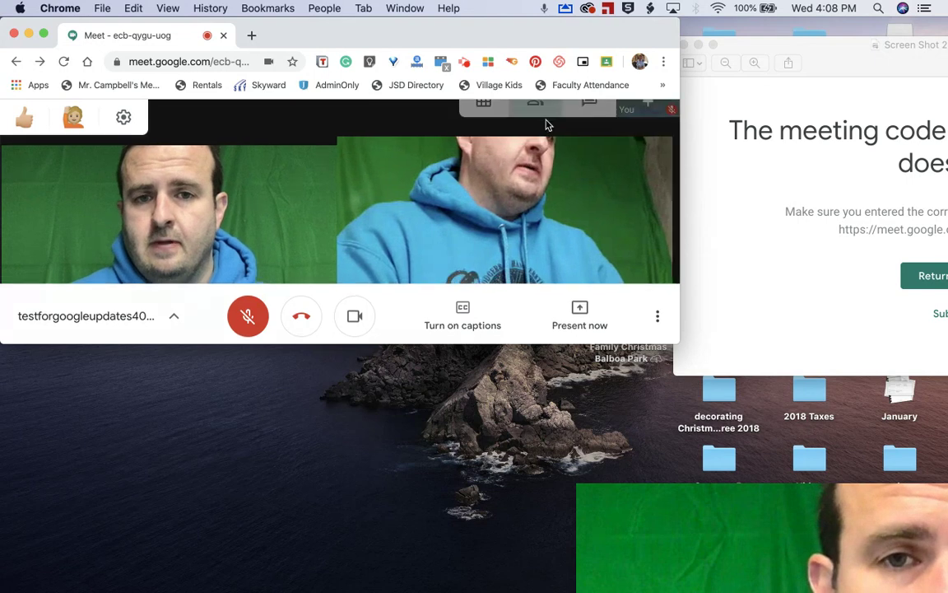
pyautogui.click(543, 121)
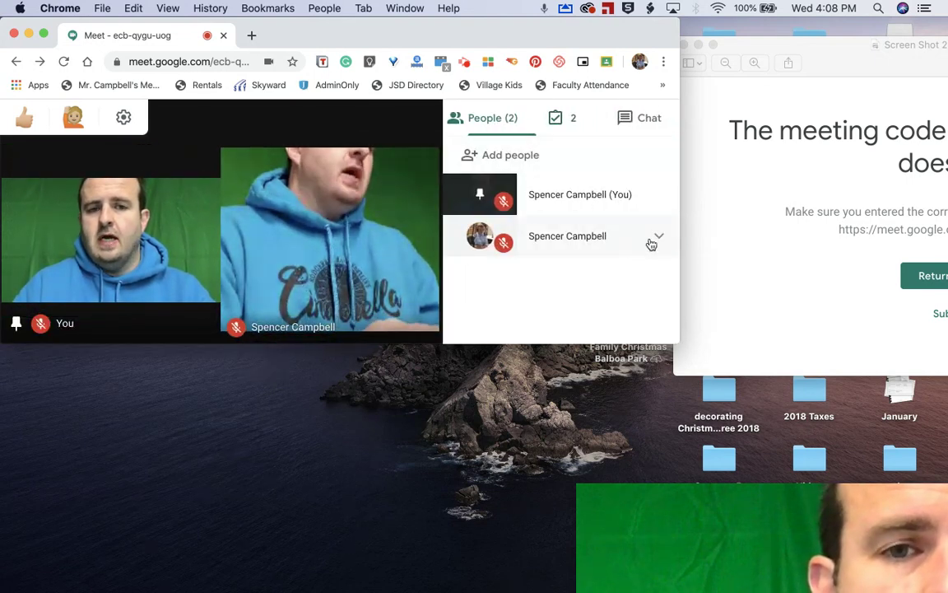
pyautogui.click(660, 239)
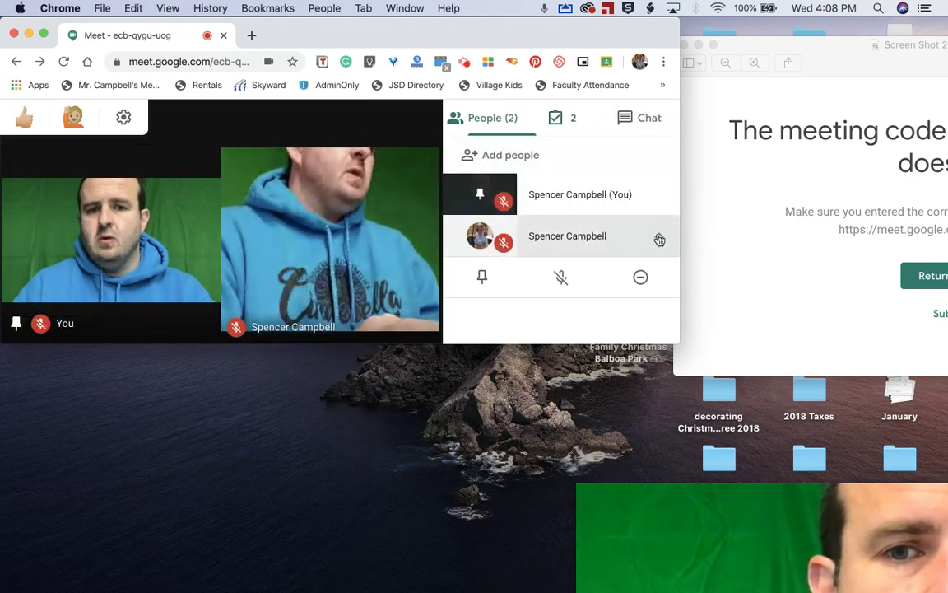
pyautogui.click(641, 276)
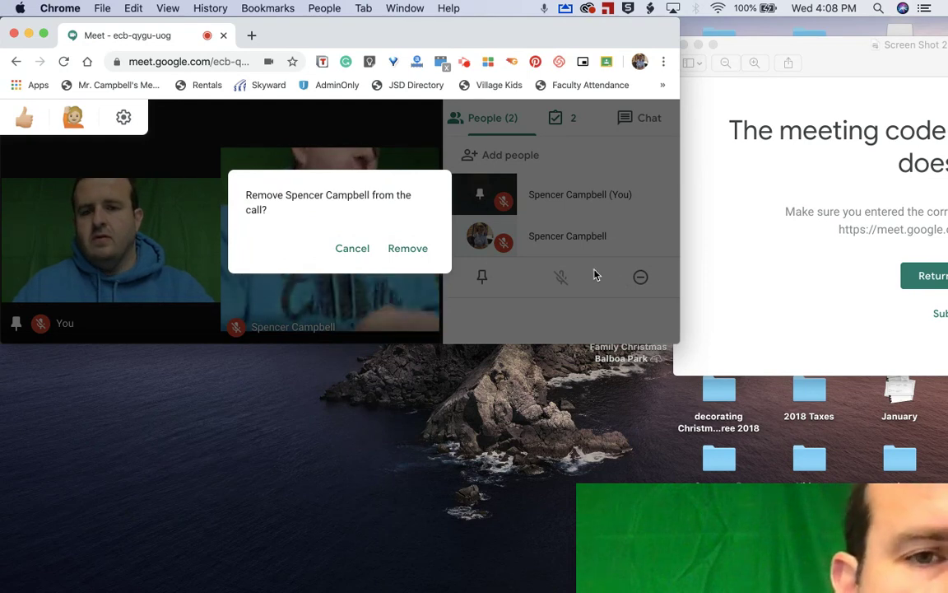
pyautogui.click(417, 256)
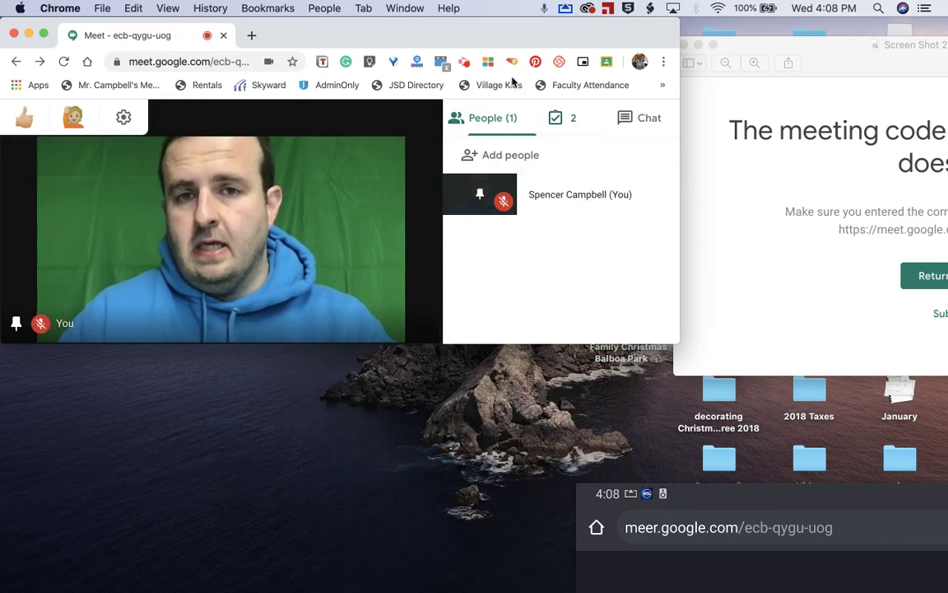
# Leave the meeting by closing its browser tab and bring the meeting code error screenshot fully into view.
pyautogui.moveTo(481, 37); pyautogui.dragTo(536, 38)
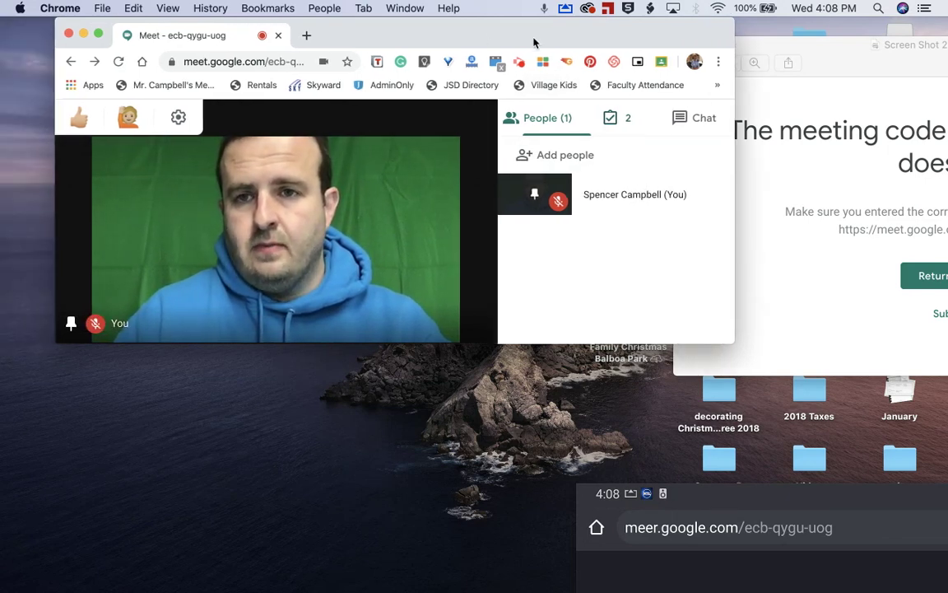
pyautogui.click(278, 37)
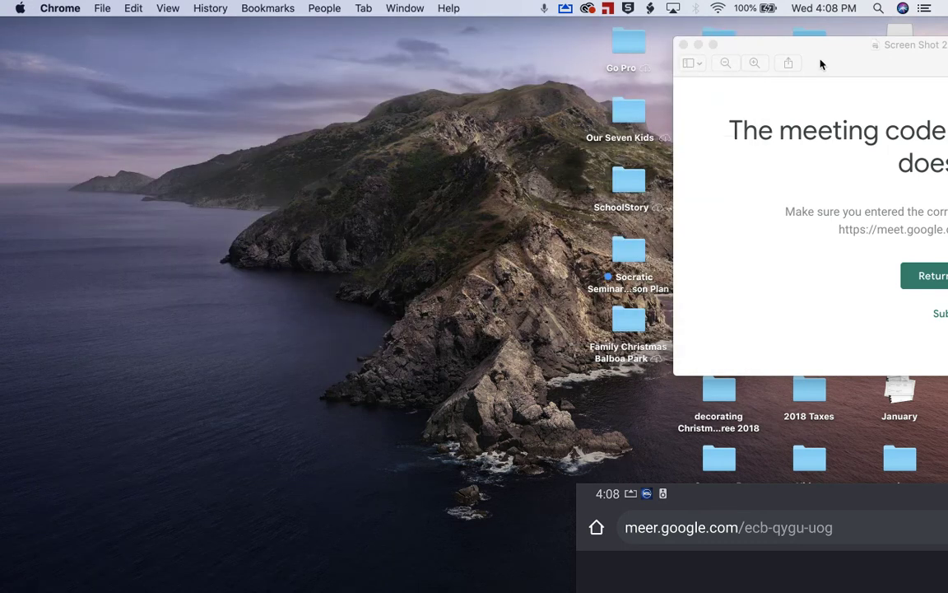
pyautogui.moveTo(841, 62); pyautogui.dragTo(282, 63)
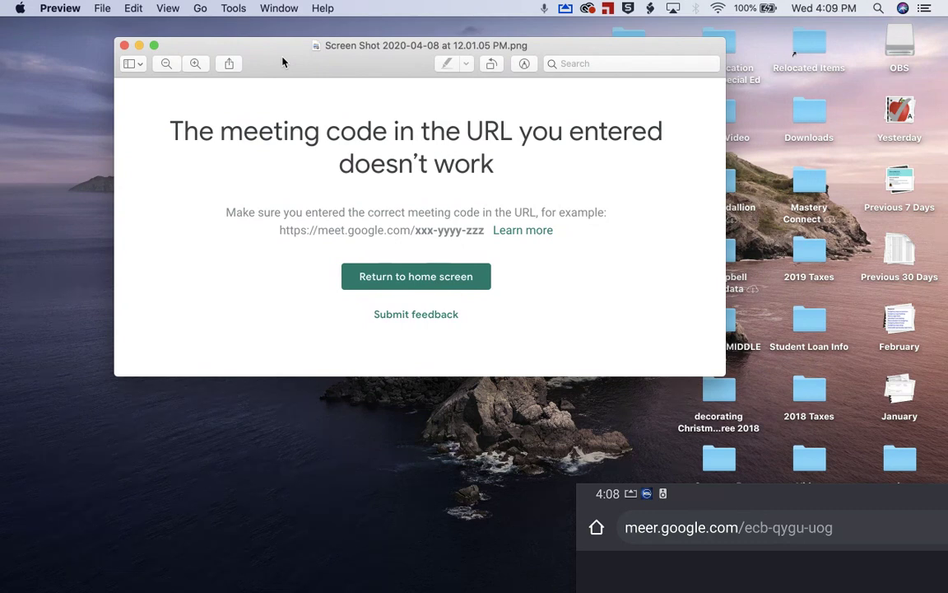
pyautogui.moveTo(283, 63); pyautogui.dragTo(252, 61)
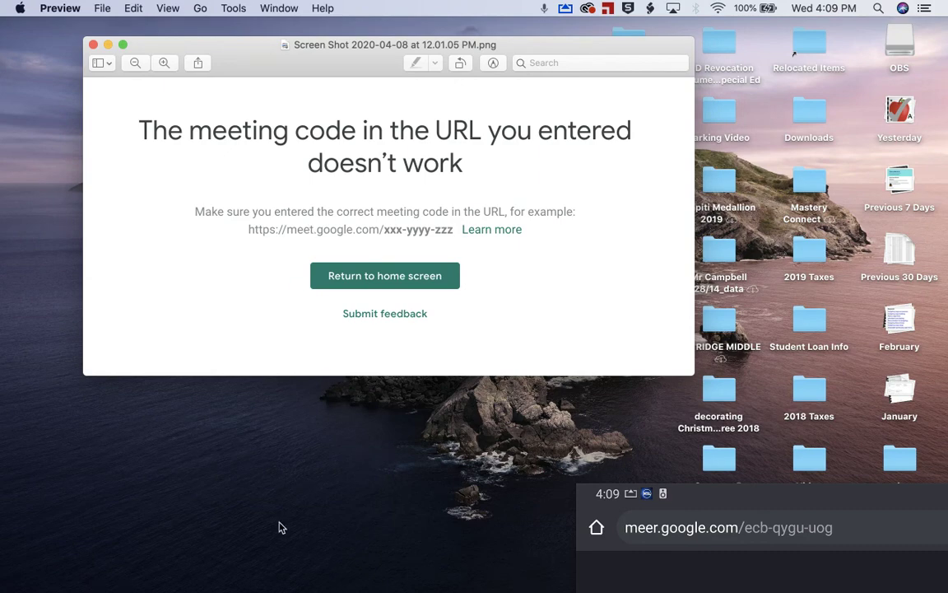
# Switch to Chrome, create a new browser window and reopen the recently visited meeting page.
pyautogui.moveTo(369, 587)
pyautogui.click(508, 577)
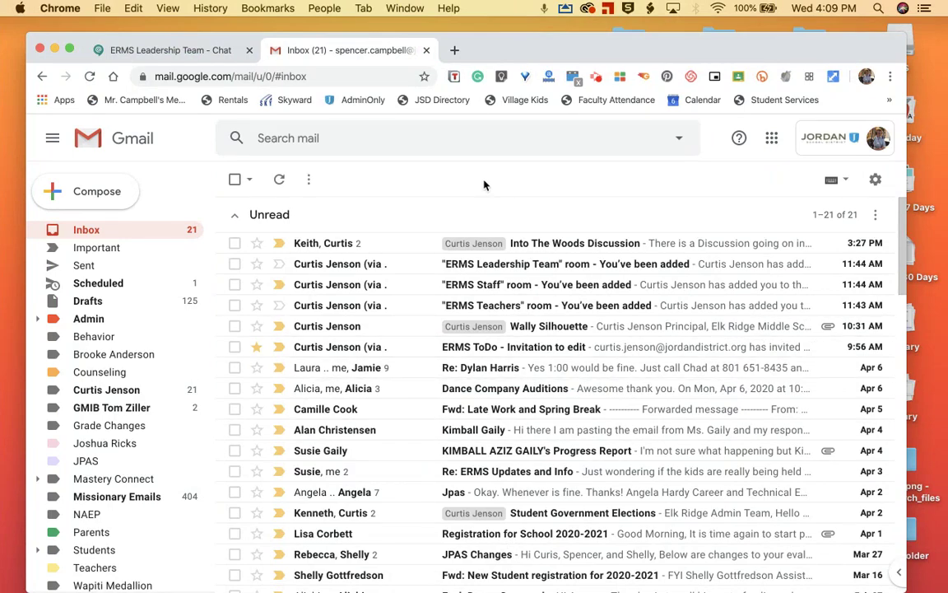
pyautogui.press('super+n')
pyautogui.click(195, 10)
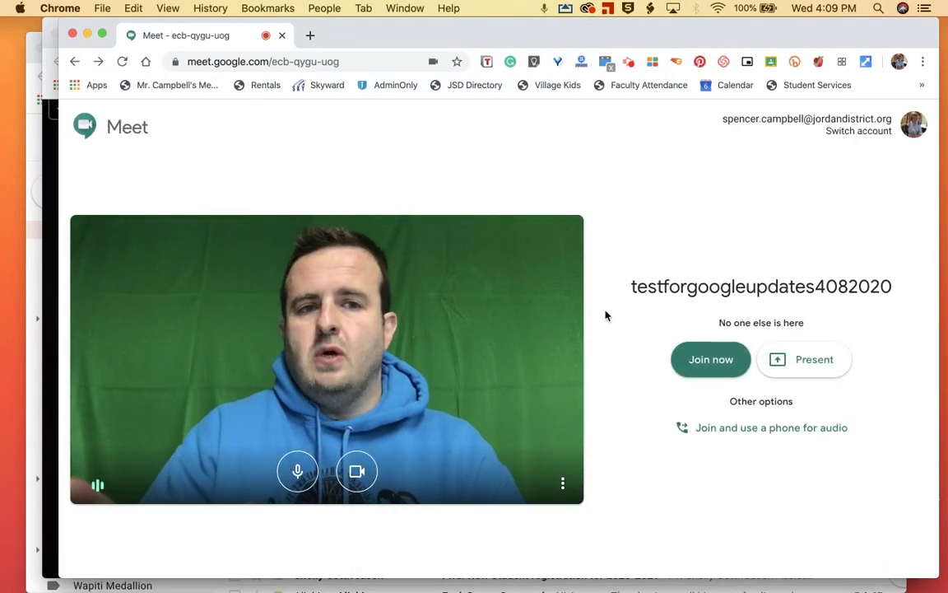
# Copy the meeting's URL from the join page and close that page without joining.
pyautogui.click(359, 62)
pyautogui.press('super+c')
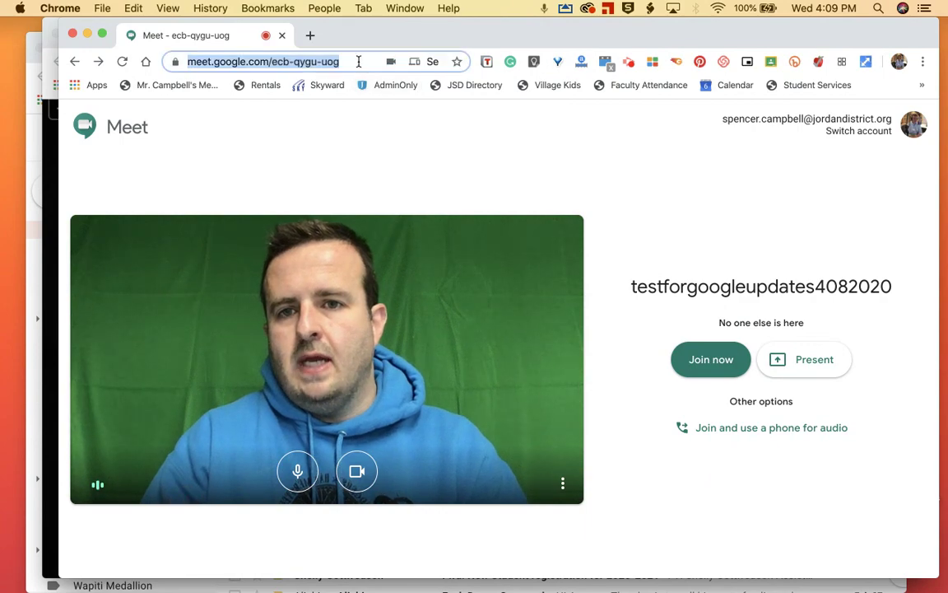
pyautogui.click(283, 35)
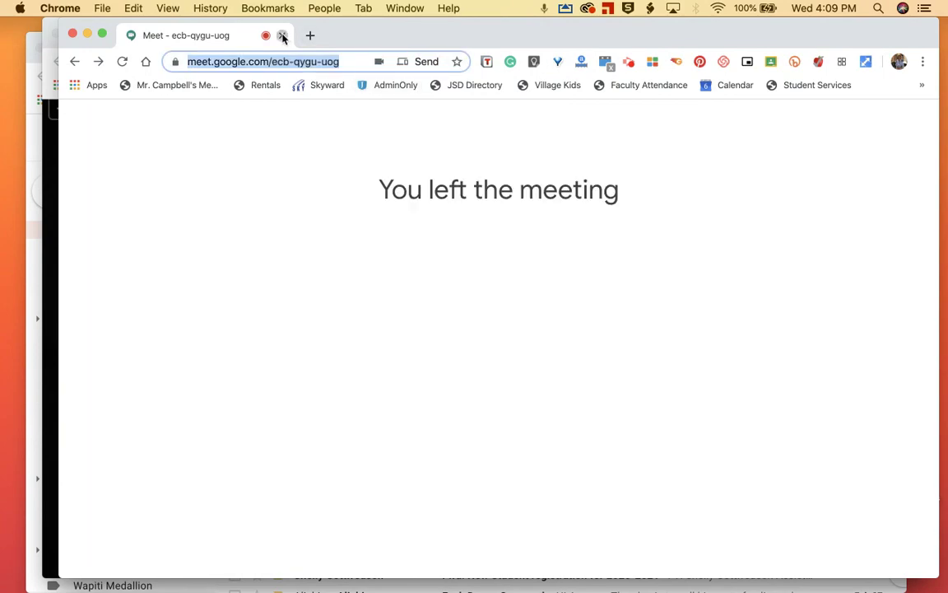
# Open the Downloads folder in Finder and view the 12.01.05 PM screenshot of the meeting code error.
pyautogui.hotkey('ctrl', 'Up')
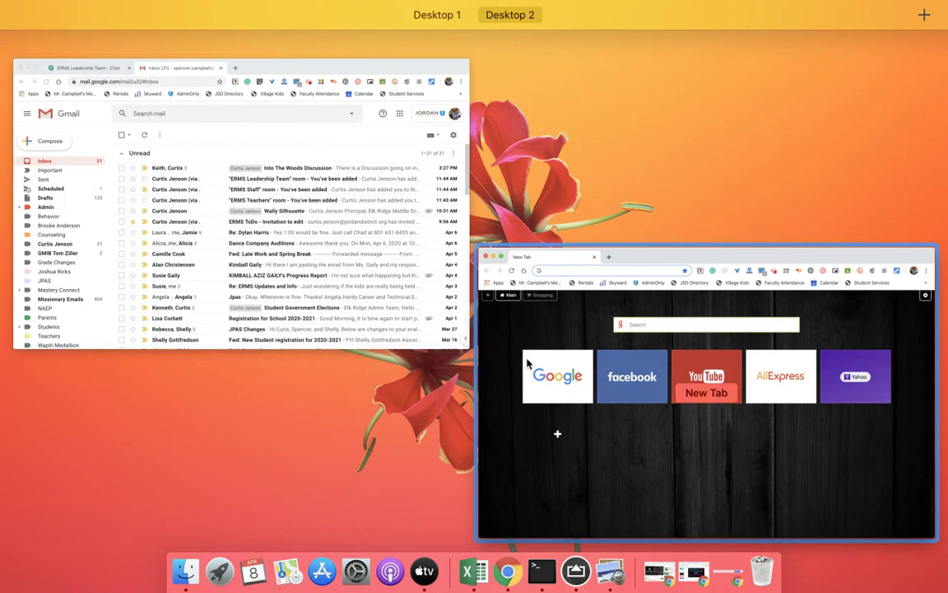
pyautogui.click(206, 543)
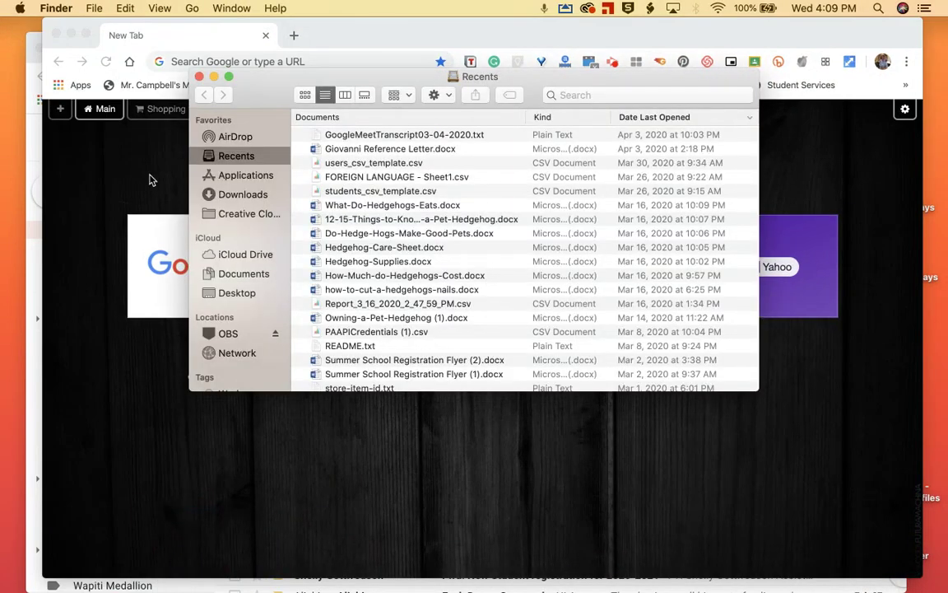
pyautogui.click(247, 195)
pyautogui.doubleClick(385, 149)
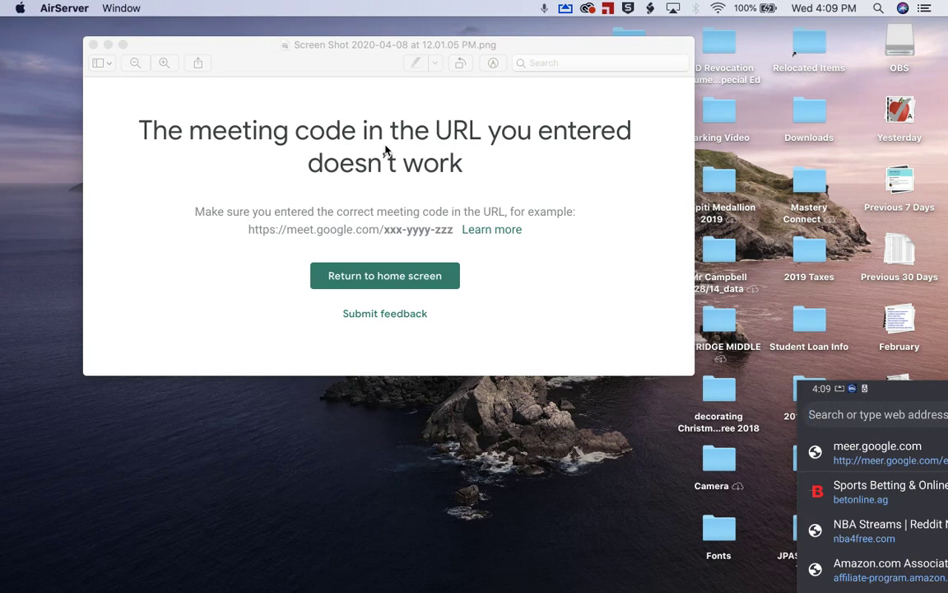
# Return to the empty Chrome tab and paste the copied meeting URL as its address.
pyautogui.hotkey('ctrl', 'Right')
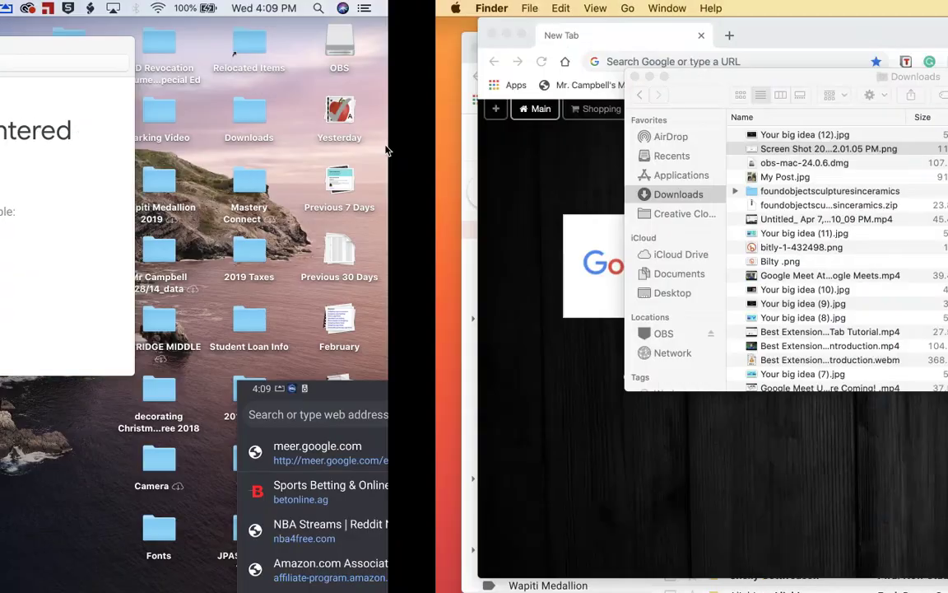
pyautogui.click(128, 158)
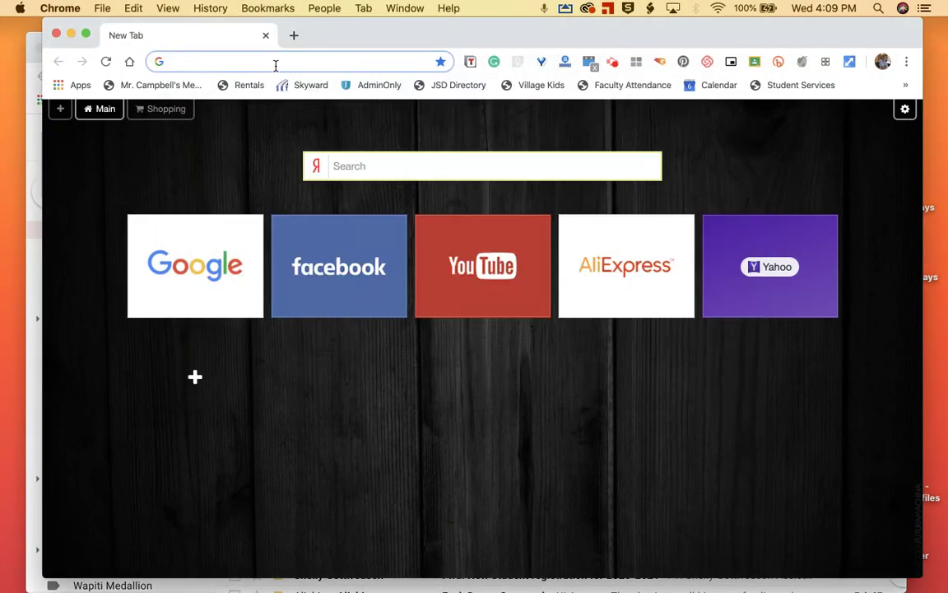
pyautogui.press('super+v')
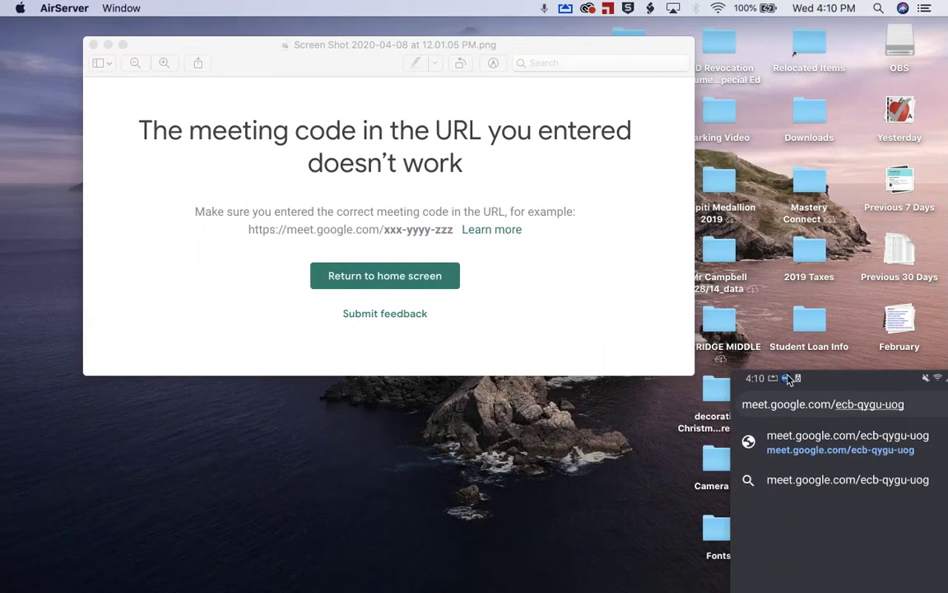
# Try to load the meeting link in the mirrored phone's browser, view the phone full screen and close the mirroring.
pyautogui.moveTo(788, 378); pyautogui.dragTo(595, 390)
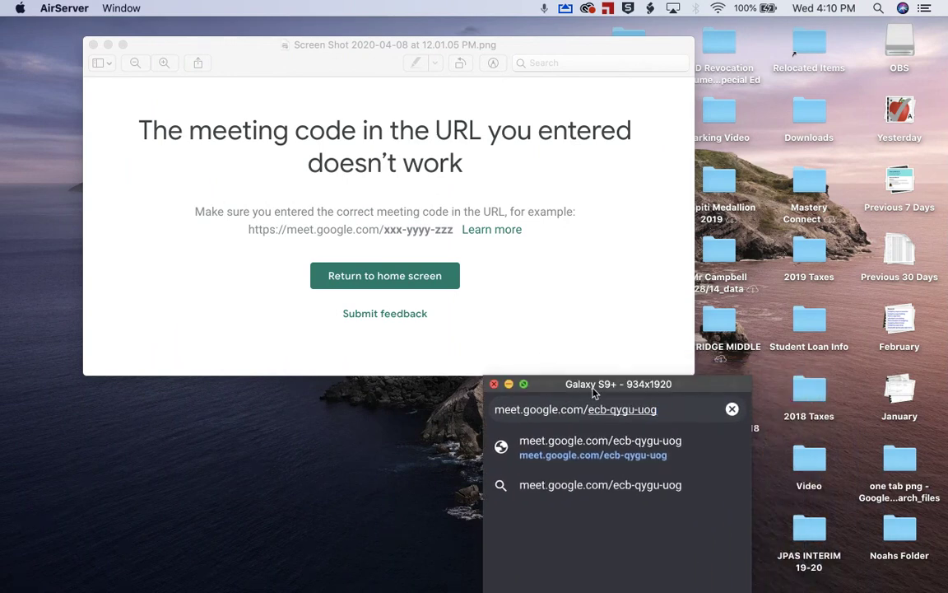
pyautogui.moveTo(696, 389); pyautogui.dragTo(740, 268)
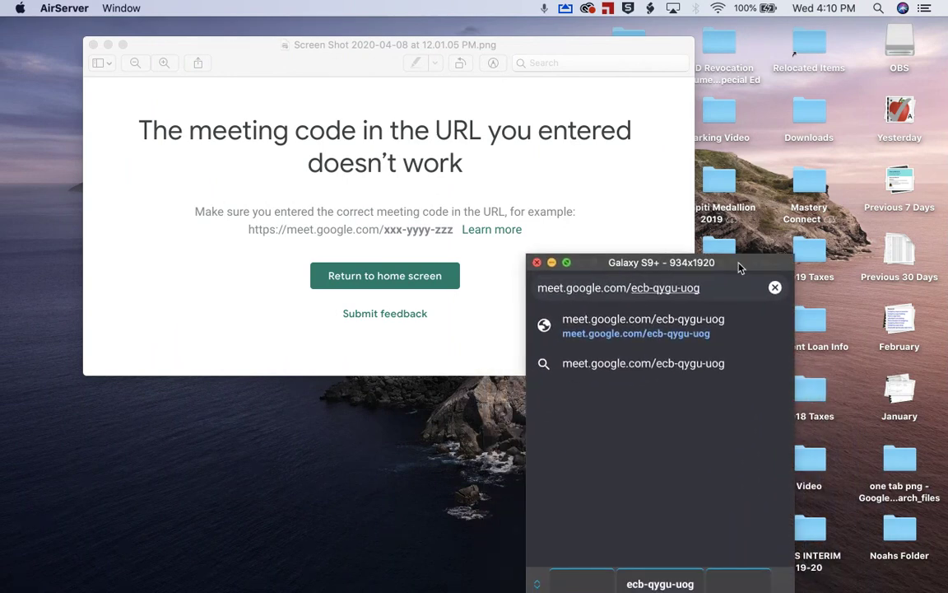
pyautogui.press('Return')
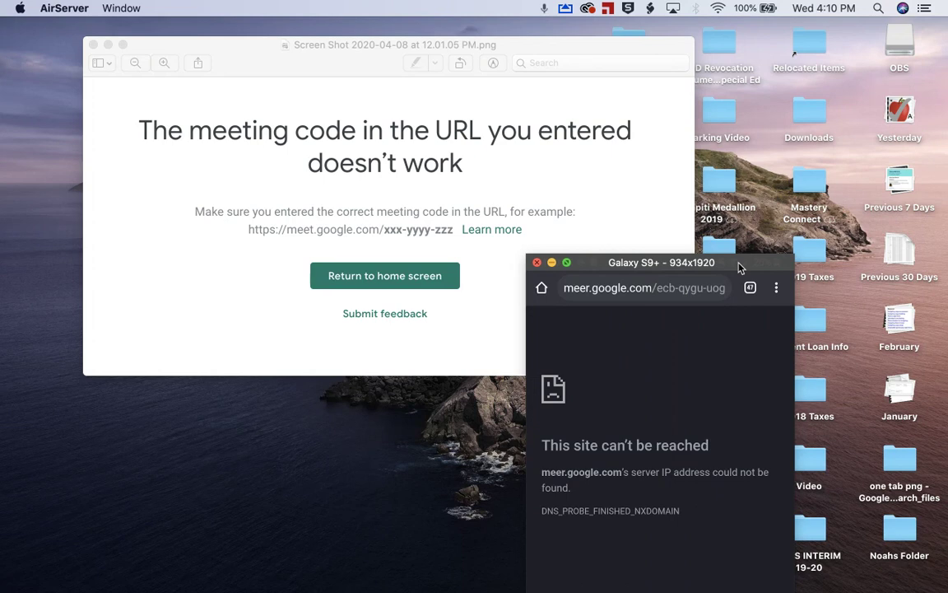
pyautogui.doubleClick(683, 296)
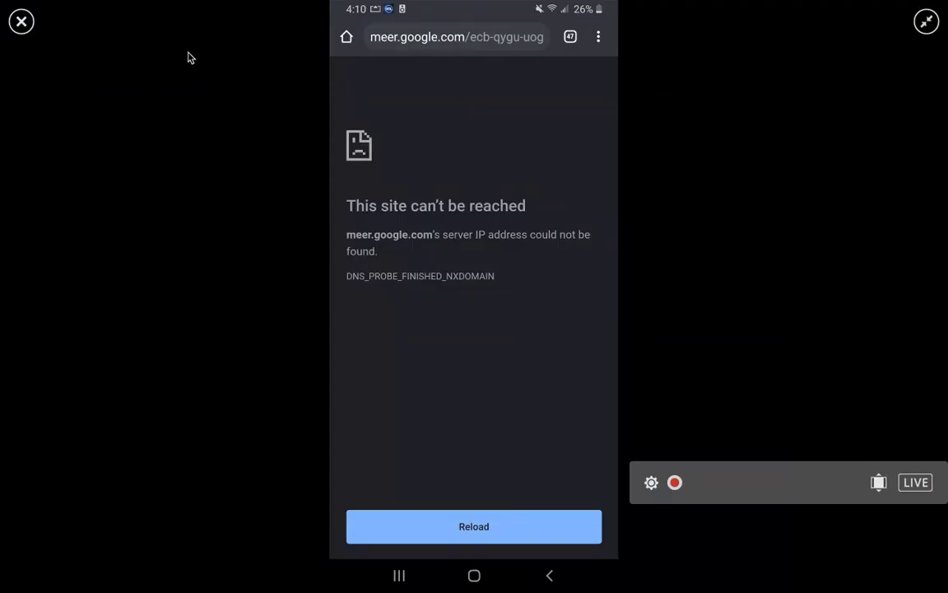
pyautogui.click(22, 21)
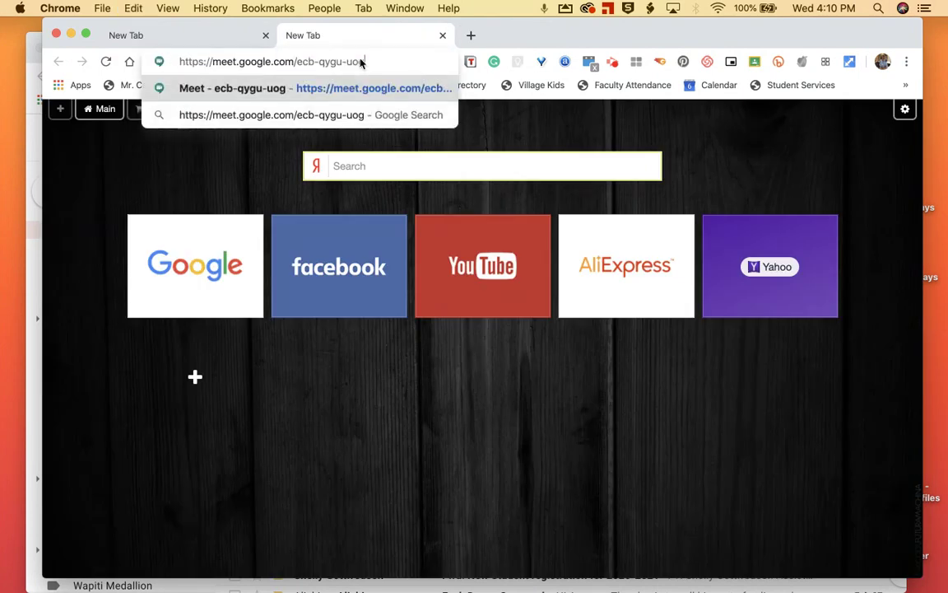
pyautogui.press('Return')
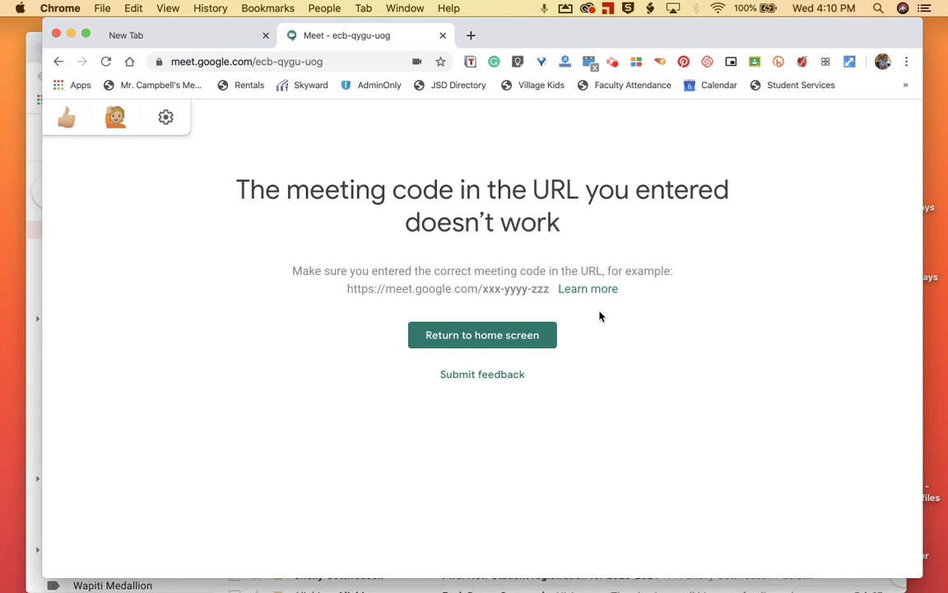
pyautogui.click(442, 36)
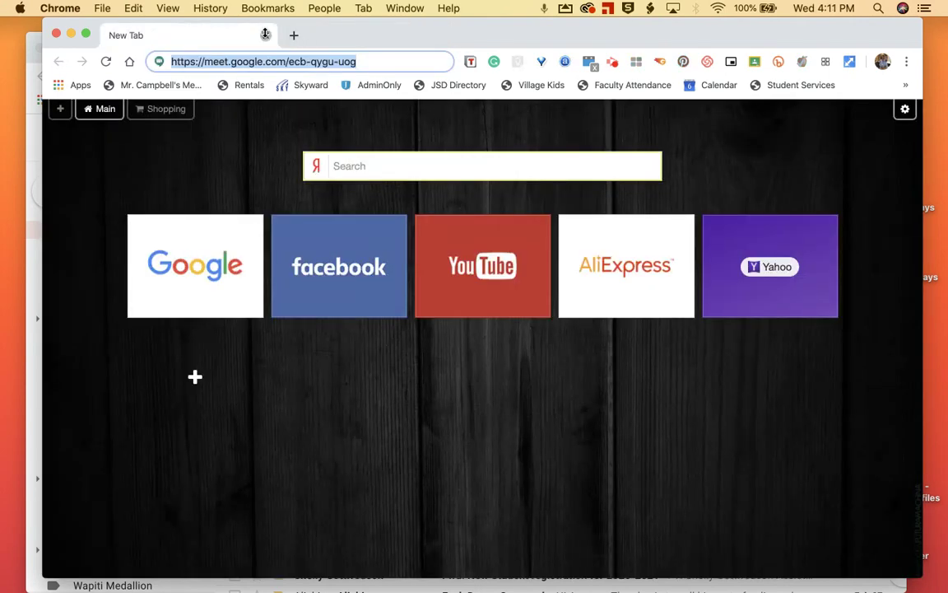
pyautogui.click(265, 35)
# Move the Gmail window out of the way, close the Downloads window and return to the desktop holding the error screenshot.
pyautogui.moveTo(482, 41); pyautogui.dragTo(551, 589)
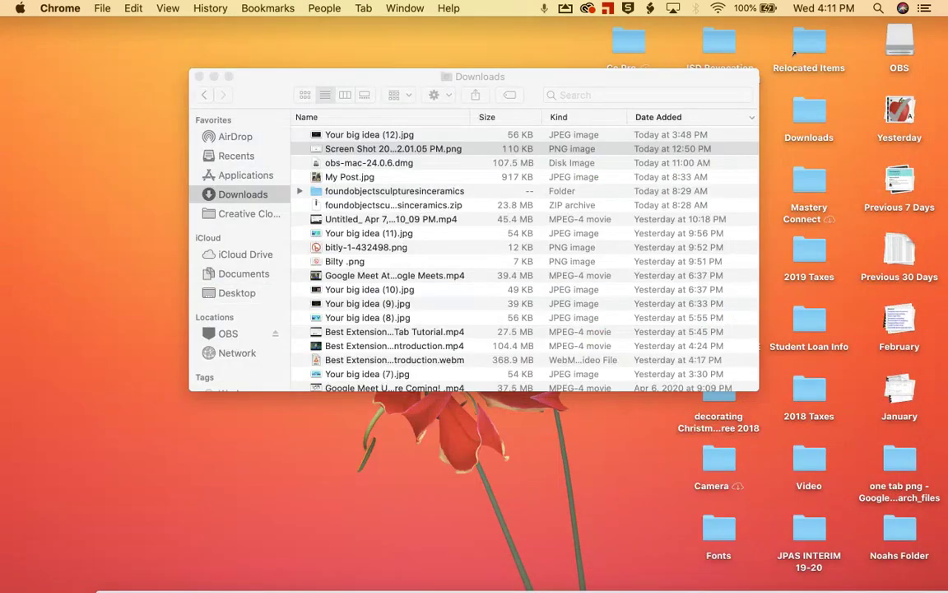
pyautogui.click(200, 75)
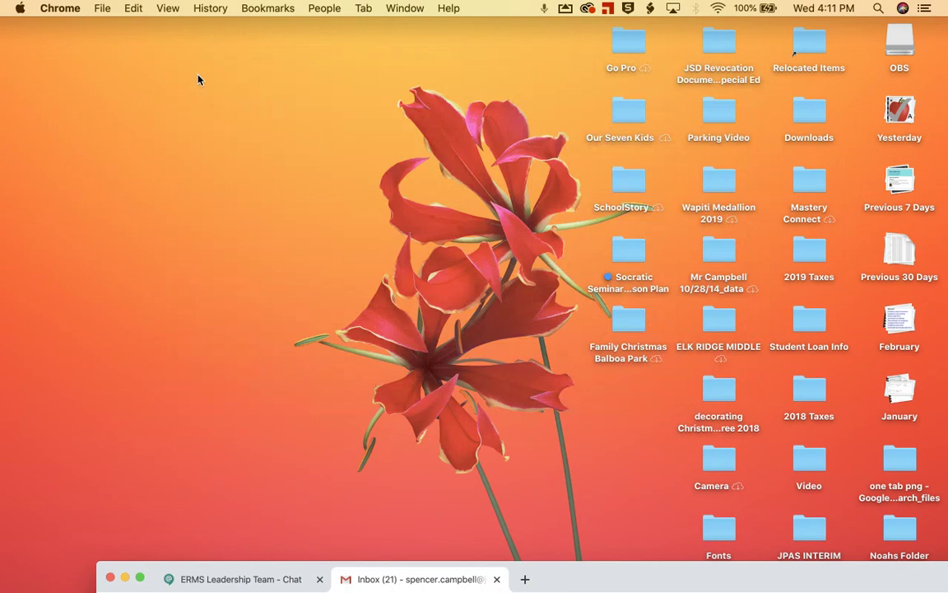
pyautogui.hotkey('ctrl', 'Left')
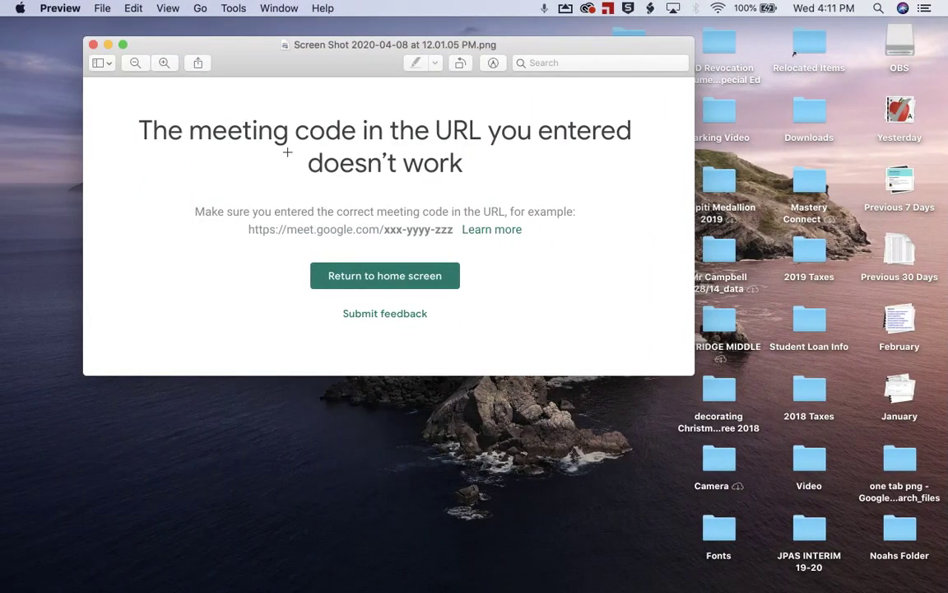